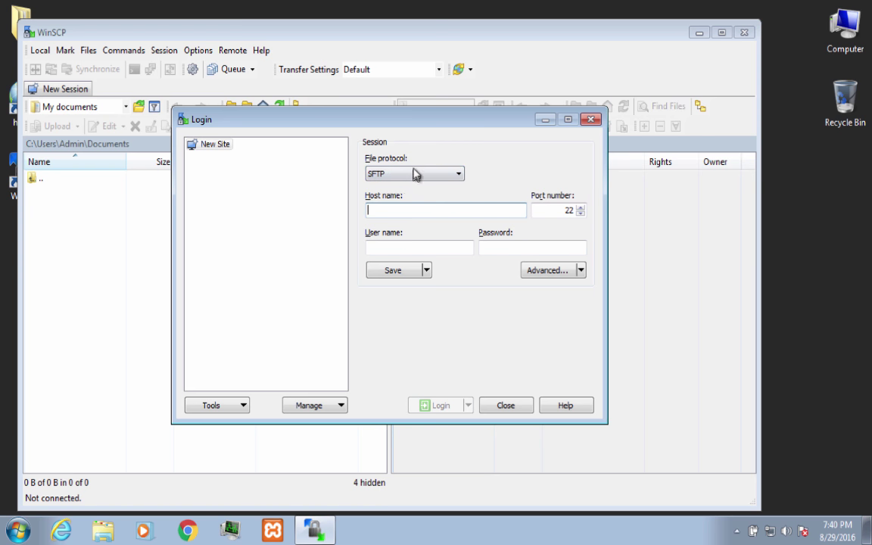
Step: Keep SFTP as the file protocol and enter host name mat.miracosta.edu
{"action": "left_click", "coordinate": [380, 175]}
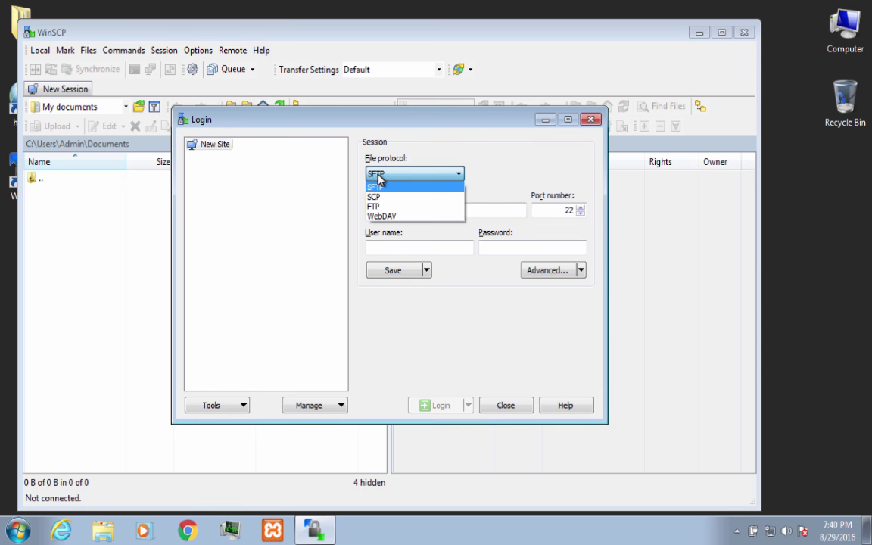
{"action": "left_click", "coordinate": [390, 176]}
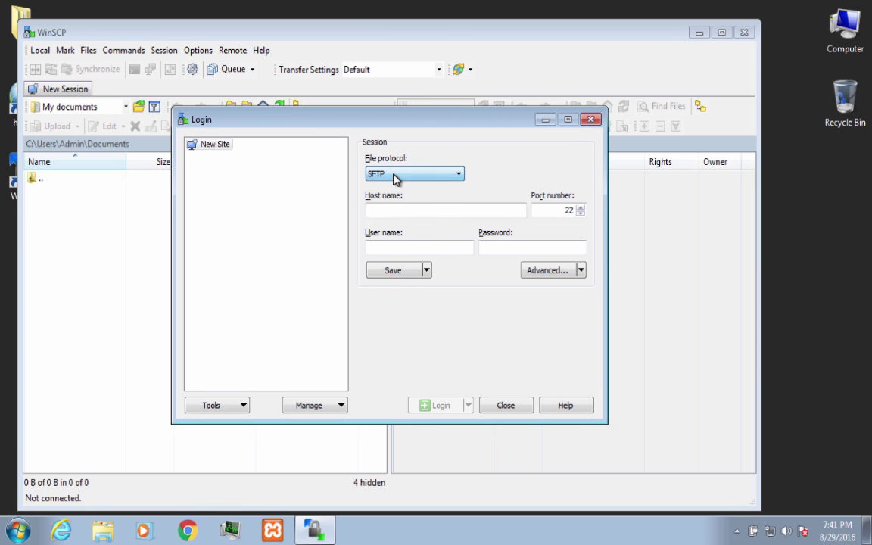
{"action": "left_click", "coordinate": [391, 209]}
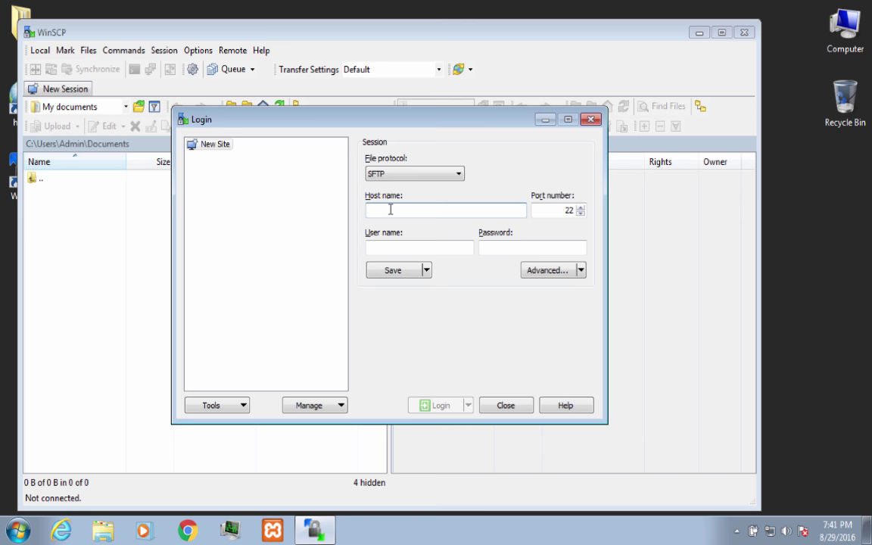
{"action": "type", "text": "mat.mira"}
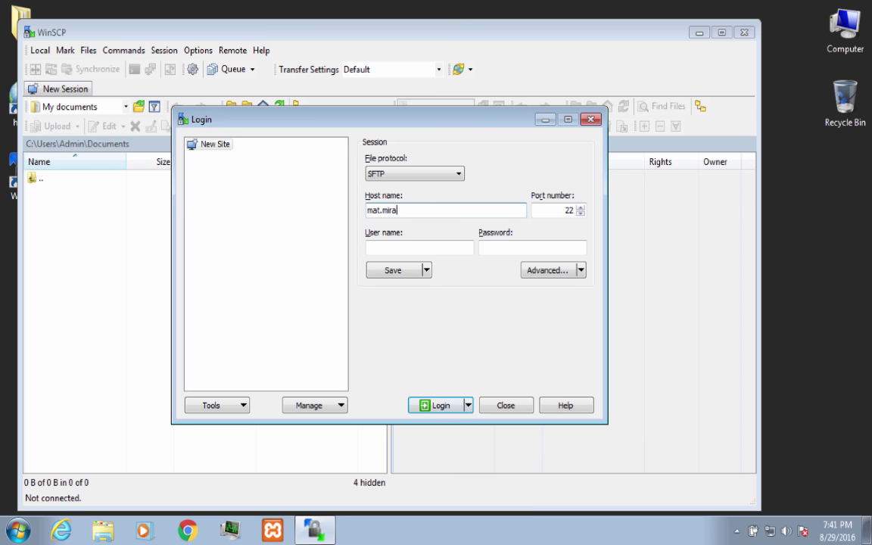
{"action": "type", "text": "costa.edu"}
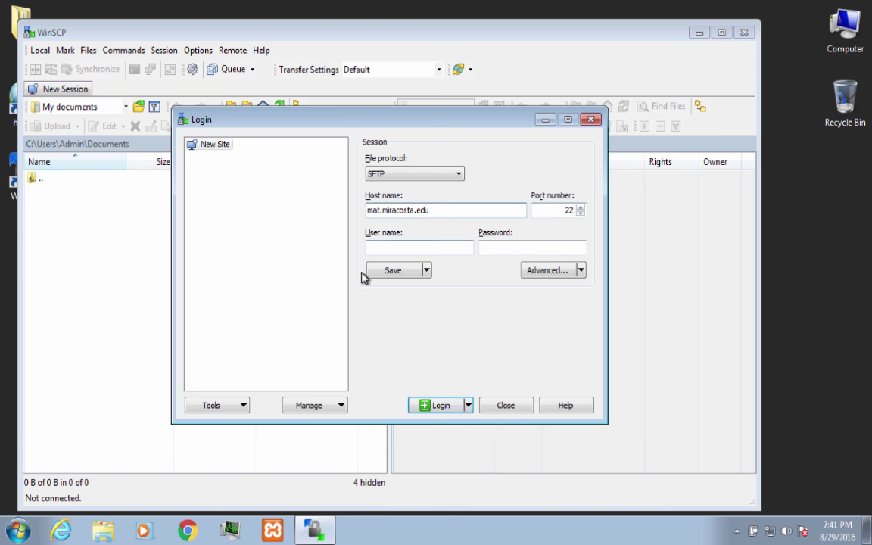
Step: Enter the account's user name, replacing an initially mistyped one
{"action": "left_click", "coordinate": [412, 248]}
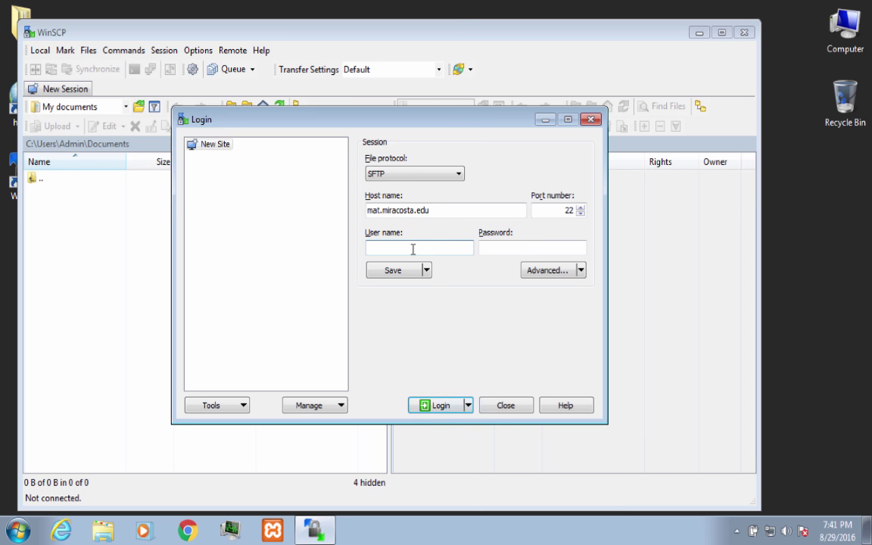
{"action": "type", "text": "w1234567"}
{"action": "key", "text": "BackSpace"}
{"action": "key", "text": "BackSpace"}
{"action": "key", "text": "BackSpace"}
{"action": "key", "text": "BackSpace"}
{"action": "key", "text": "BackSpace"}
{"action": "key", "text": "BackSpace"}
{"action": "key", "text": "BackSpace"}
{"action": "key", "text": "BackSpace"}
{"action": "left_click_drag", "start_coordinate": [399, 247], "coordinate": [338, 249]}
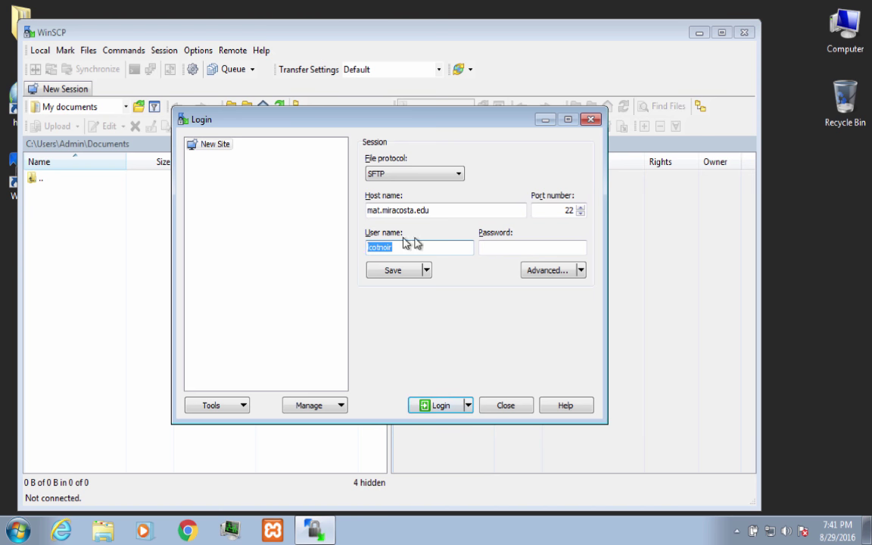
Step: Enter the account password, correcting a mistyped attempt, and log in
{"action": "left_click", "coordinate": [511, 245]}
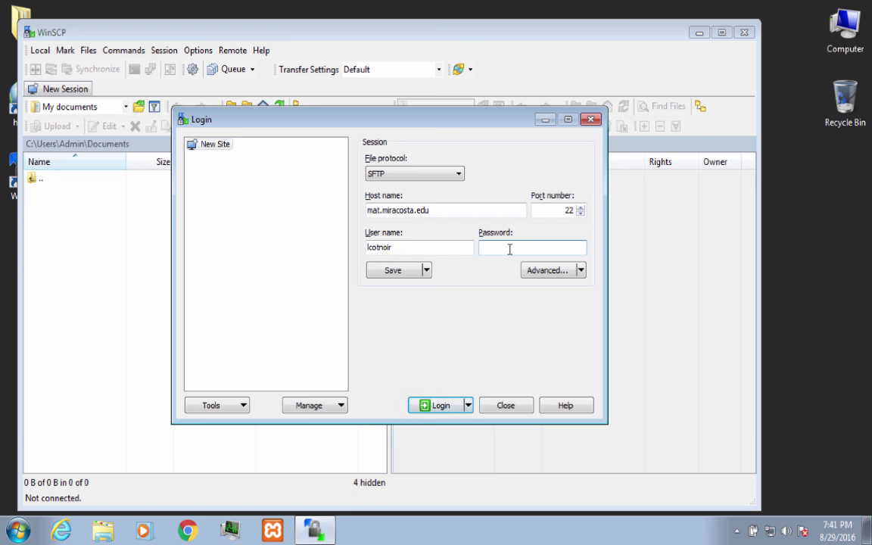
{"action": "type", "text": "•••••••••••••"}
{"action": "key", "text": "BackSpace"}
{"action": "key", "text": "BackSpace"}
{"action": "key", "text": "BackSpace"}
{"action": "key", "text": "BackSpace"}
{"action": "key", "text": "BackSpace"}
{"action": "key", "text": "BackSpace"}
{"action": "key", "text": "BackSpace"}
{"action": "key", "text": "BackSpace"}
{"action": "key", "text": "BackSpace"}
{"action": "key", "text": "BackSpace"}
{"action": "key", "text": "BackSpace"}
{"action": "key", "text": "BackSpace"}
{"action": "key", "text": "BackSpace"}
{"action": "type", "text": "••••••••••••••••"}
{"action": "left_click", "coordinate": [437, 412]}
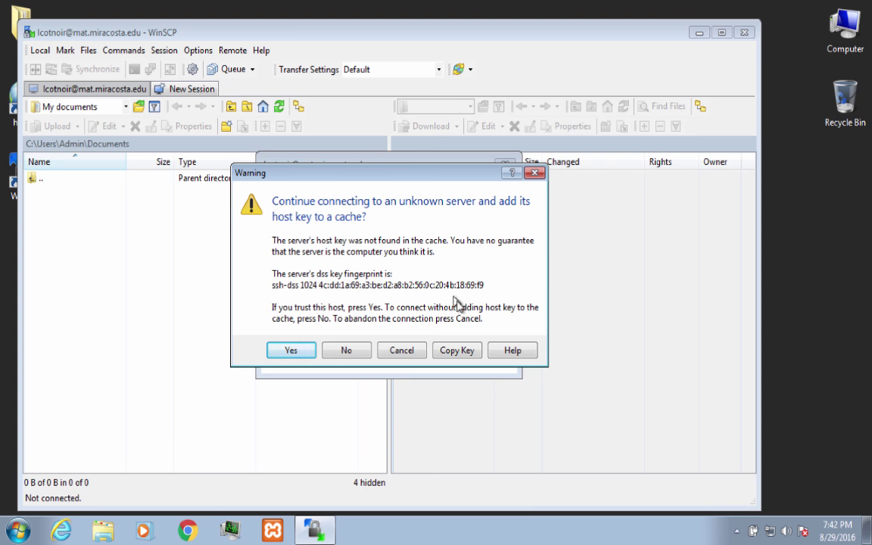
Step: Accept the unknown server's host key so the SFTP connection completes
{"action": "left_click", "coordinate": [282, 351]}
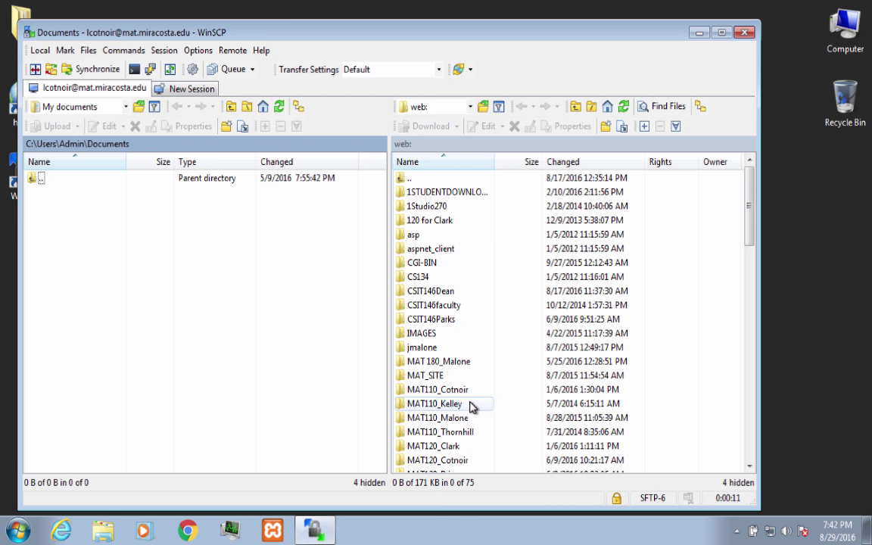
Step: On the remote side, go into the MAT120 course folder, then studentwork, then X_Lastname_Firstname
{"action": "scroll", "coordinate": [471, 408], "scroll_direction": "down", "scroll_amount": 1}
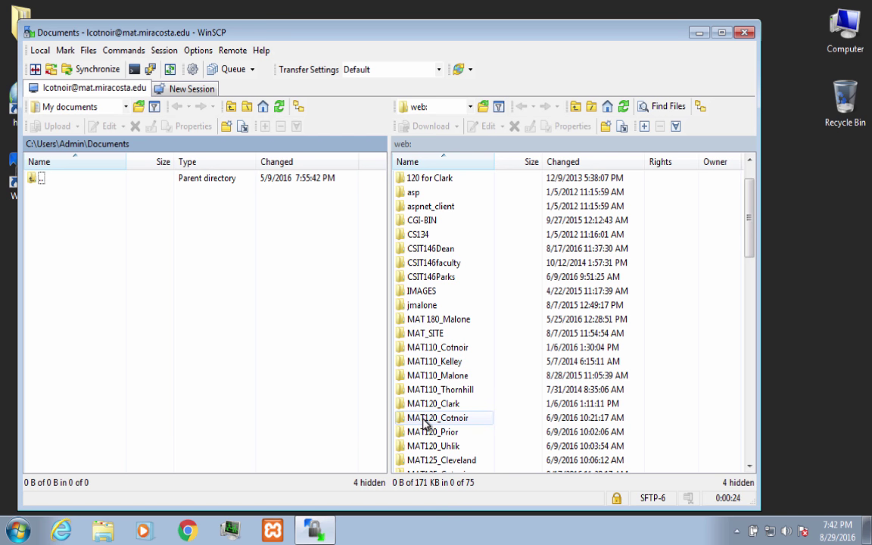
{"action": "left_click", "coordinate": [418, 425]}
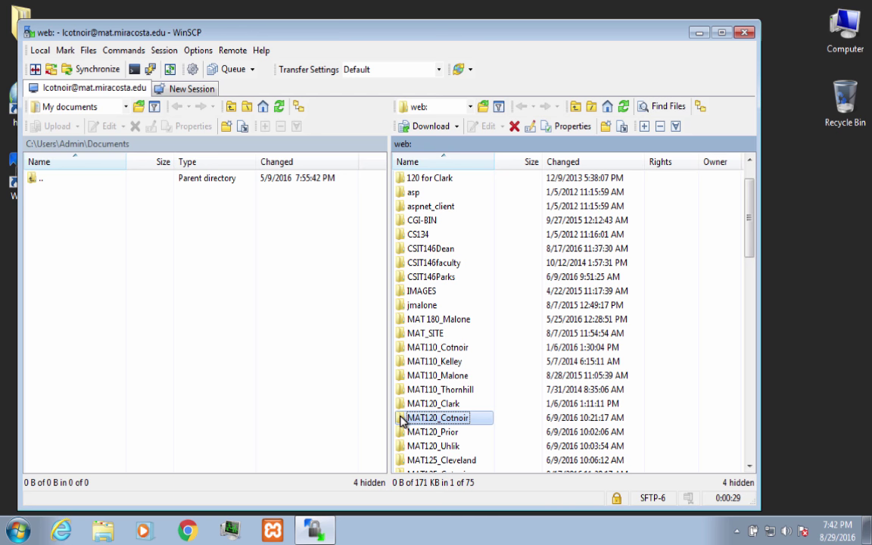
{"action": "double_click", "coordinate": [402, 421]}
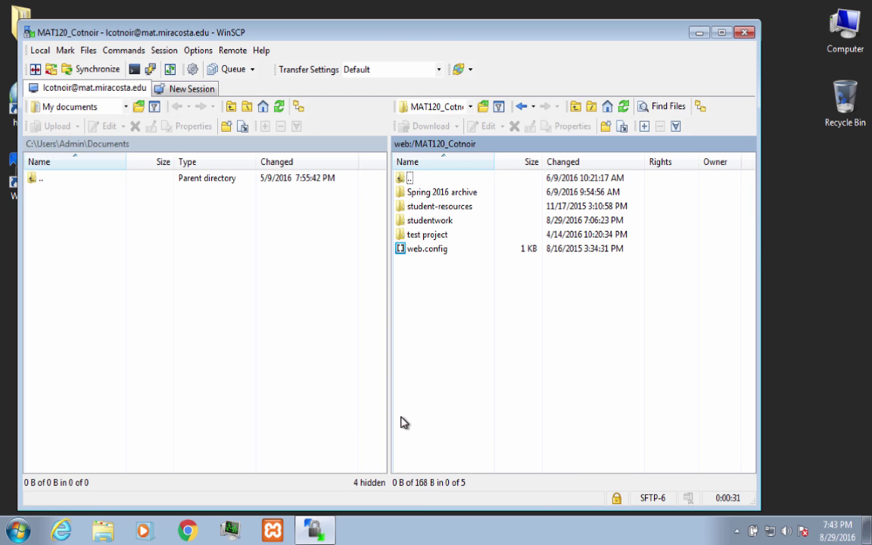
{"action": "left_click", "coordinate": [428, 225]}
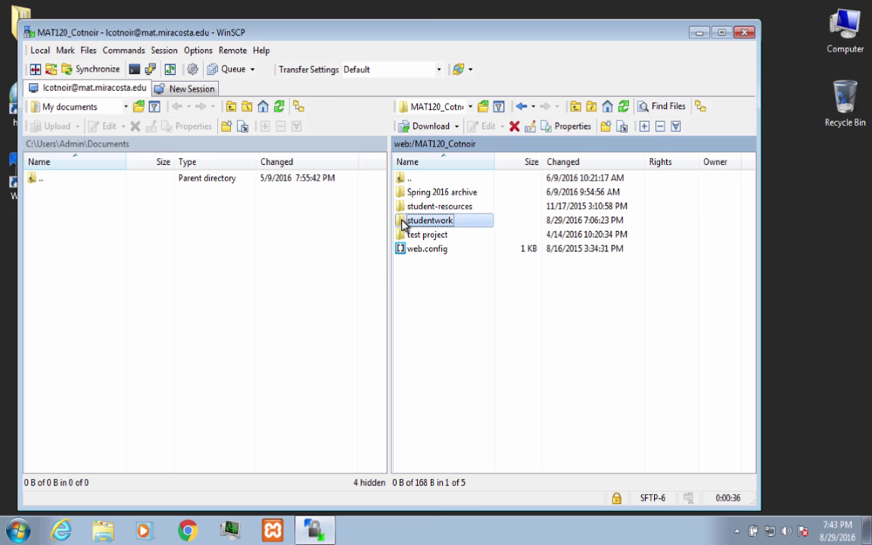
{"action": "double_click", "coordinate": [402, 224]}
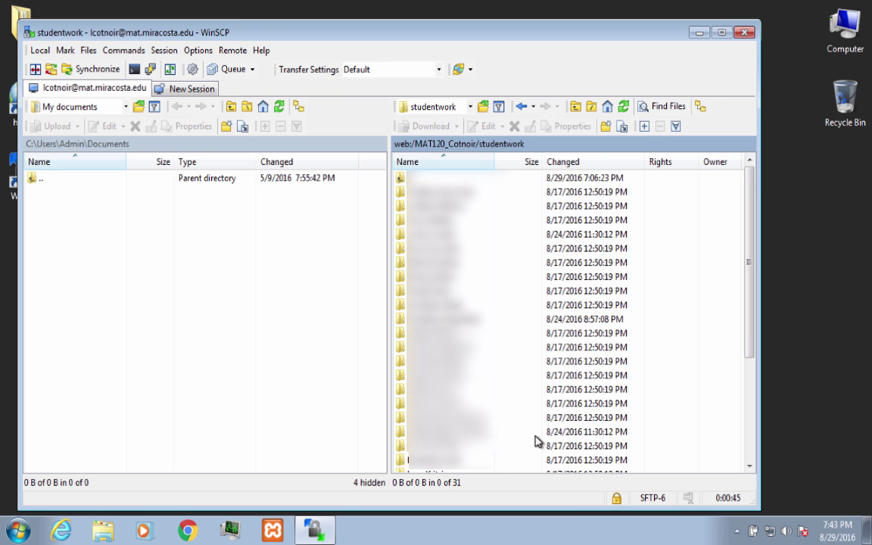
{"action": "scroll", "coordinate": [534, 441], "scroll_direction": "down", "scroll_amount": 3}
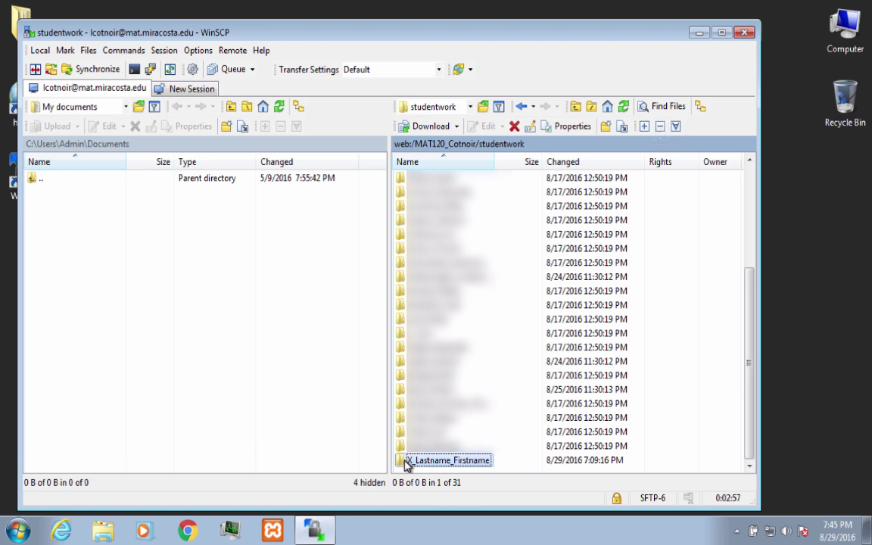
{"action": "double_click", "coordinate": [405, 462]}
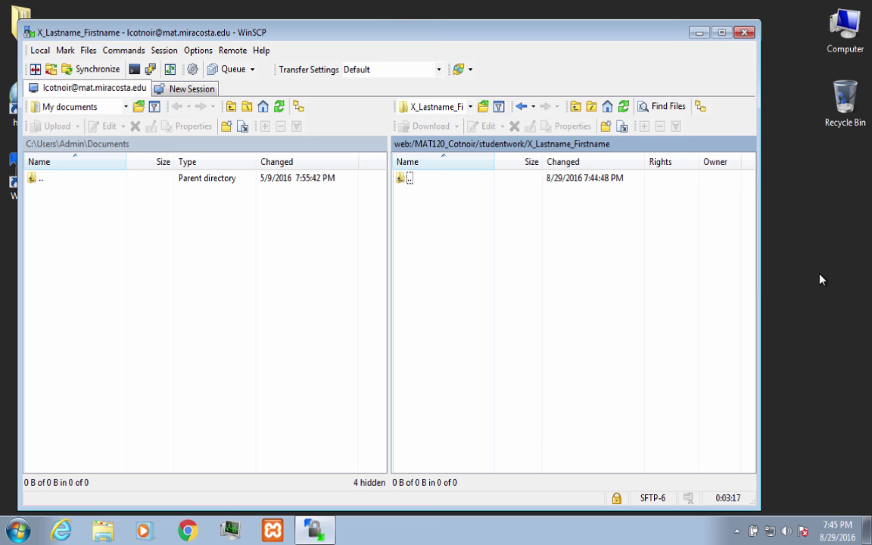
Step: Create a new desktop folder named project1 and open it
{"action": "left_click", "coordinate": [803, 218]}
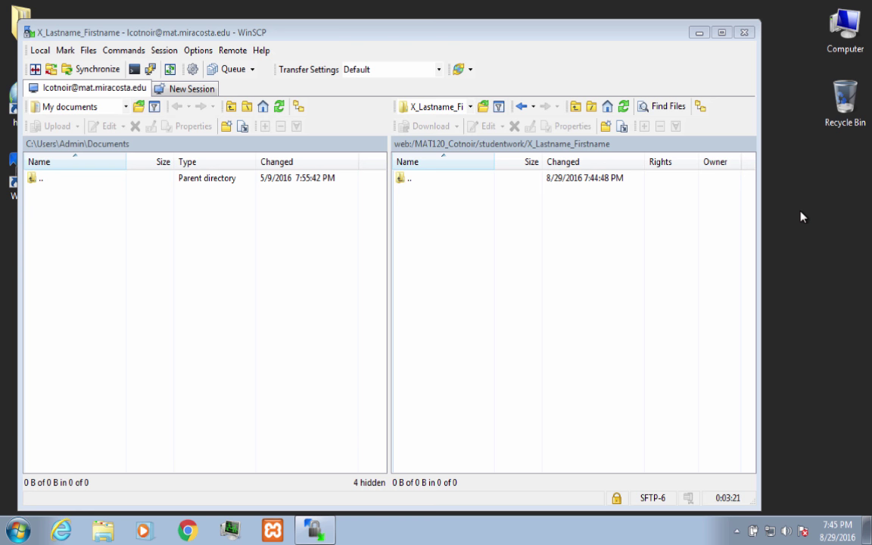
{"action": "right_click", "coordinate": [803, 218]}
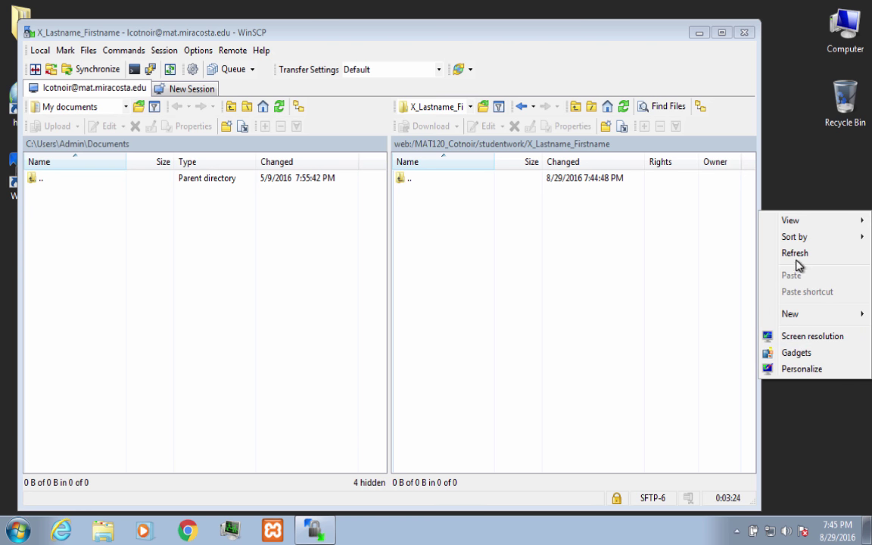
{"action": "mouse_move", "coordinate": [804, 318]}
{"action": "left_click", "coordinate": [695, 316]}
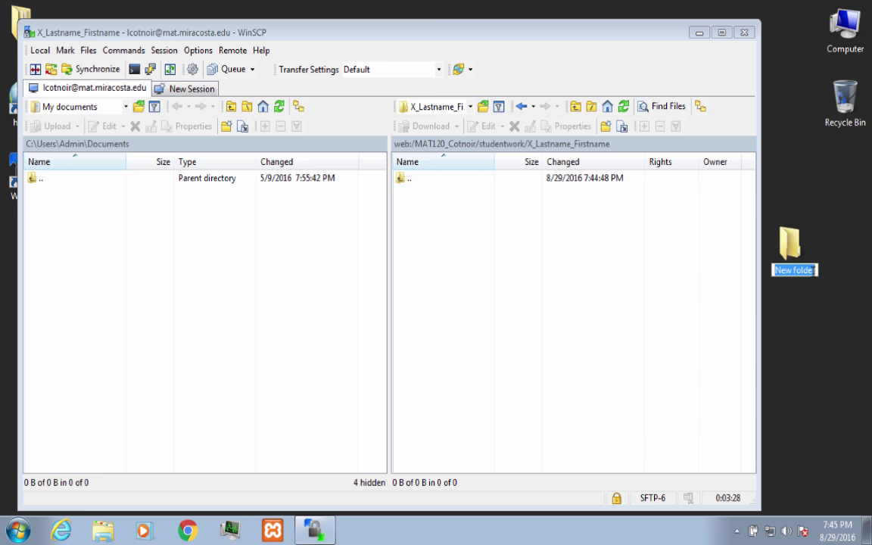
{"action": "type", "text": "project"}
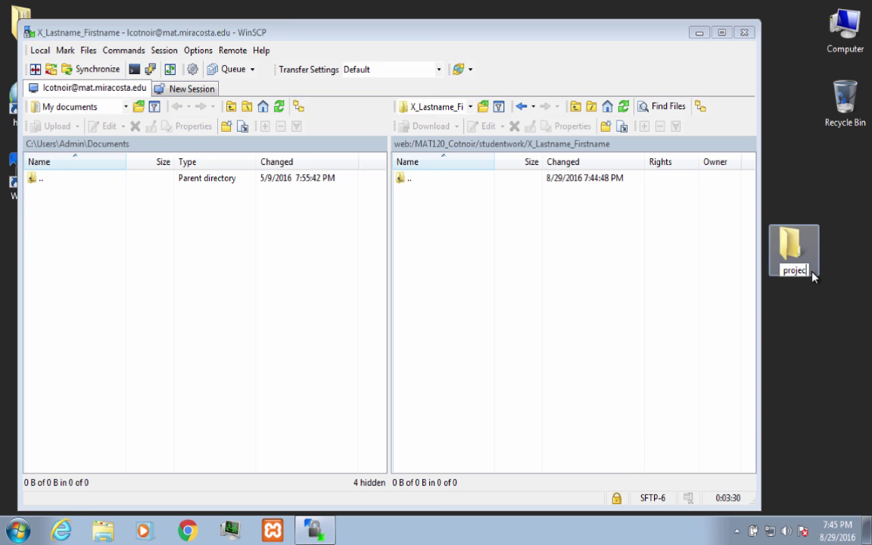
{"action": "type", "text": "1"}
{"action": "key", "text": "Return"}
{"action": "double_click", "coordinate": [792, 244]}
Step: Add subfolders named audio and images inside project1
{"action": "left_click_drag", "start_coordinate": [540, 71], "coordinate": [638, 51]}
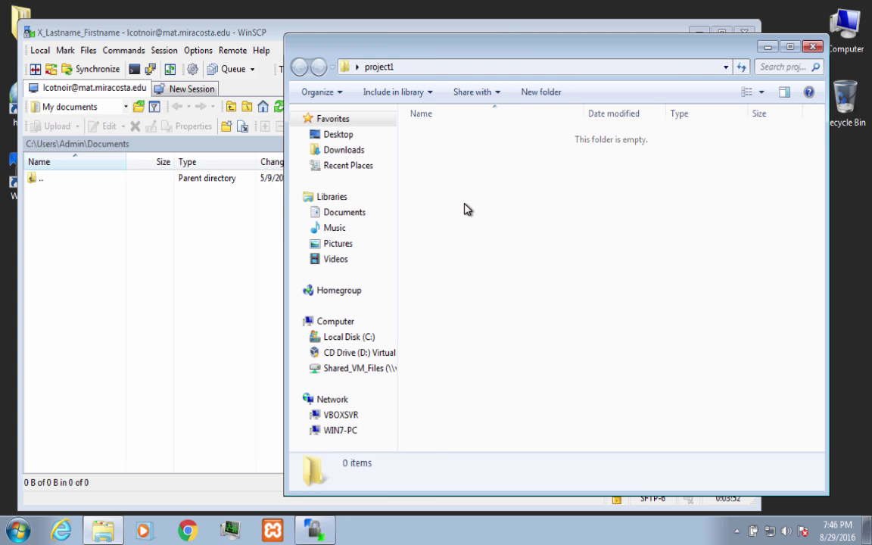
{"action": "right_click", "coordinate": [465, 204]}
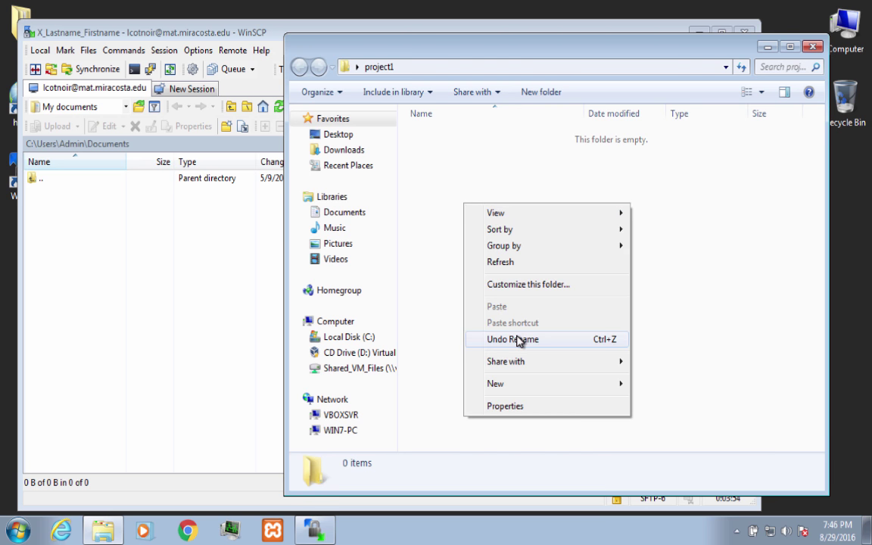
{"action": "mouse_move", "coordinate": [515, 384]}
{"action": "left_click", "coordinate": [640, 385]}
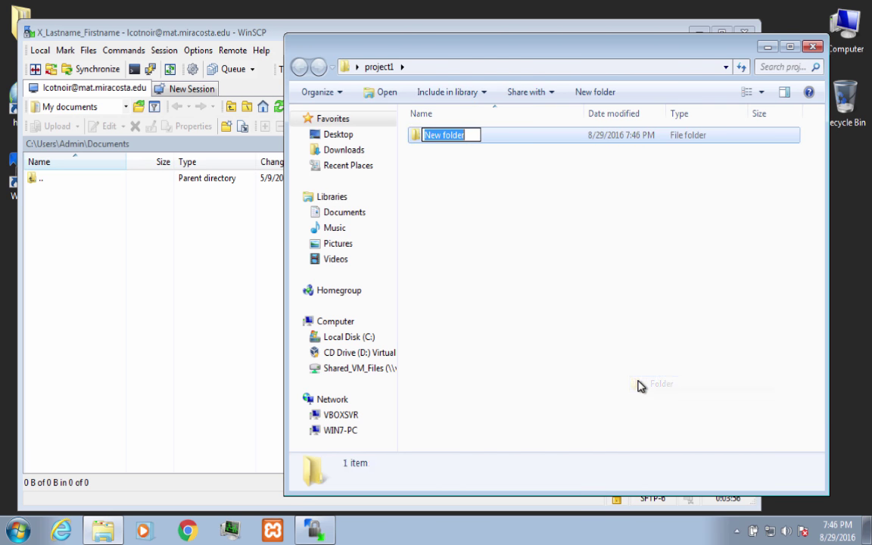
{"action": "type", "text": "audio"}
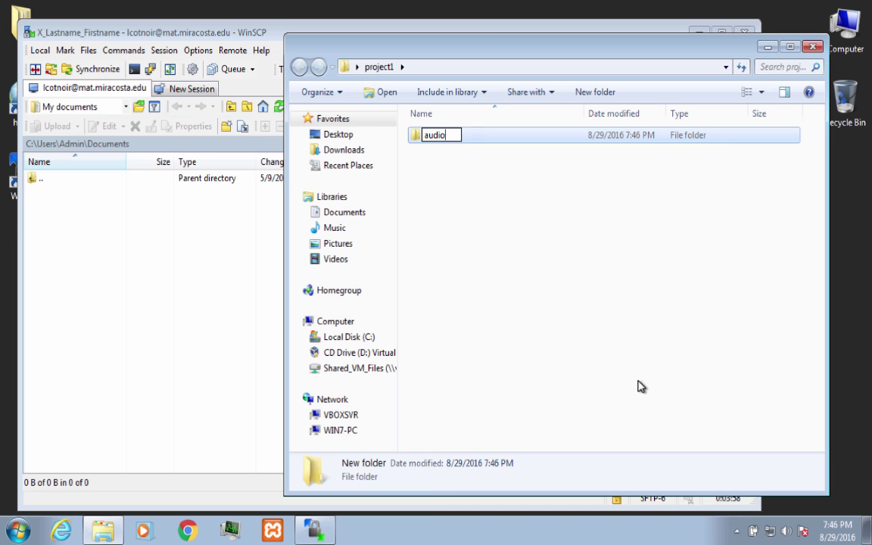
{"action": "key", "text": "Return"}
{"action": "right_click", "coordinate": [487, 219]}
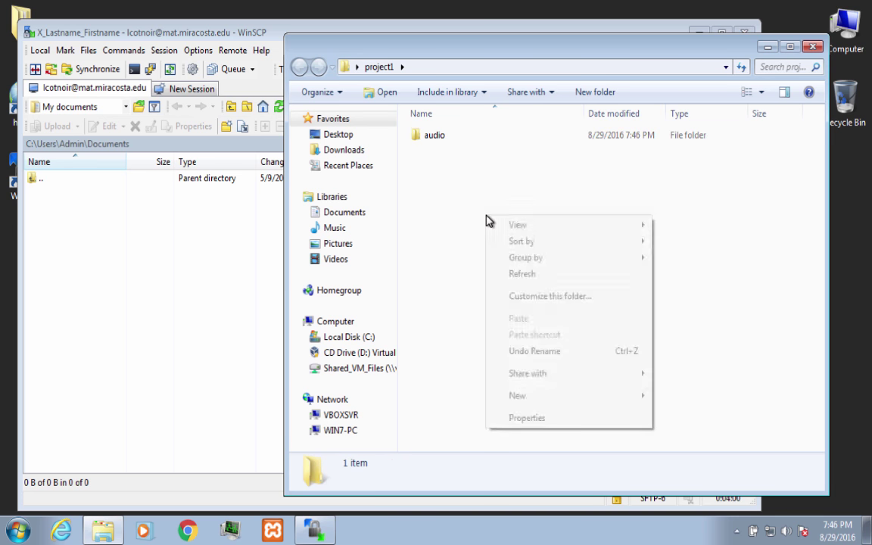
{"action": "mouse_move", "coordinate": [524, 395]}
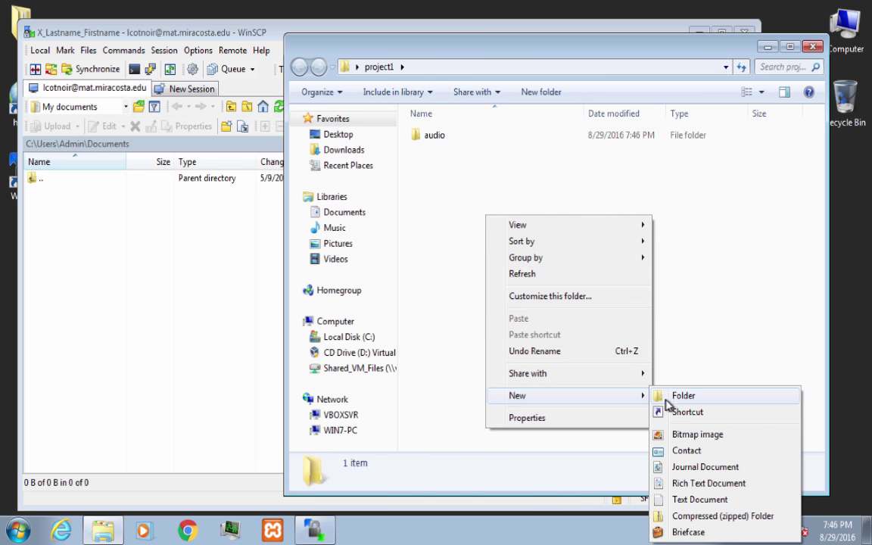
{"action": "left_click", "coordinate": [666, 397]}
{"action": "type", "text": "images"}
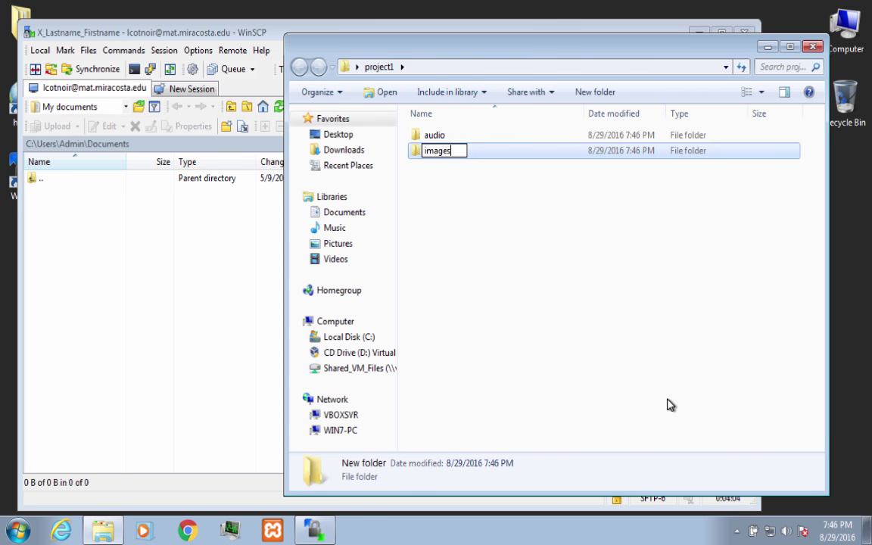
{"action": "key", "text": "Return"}
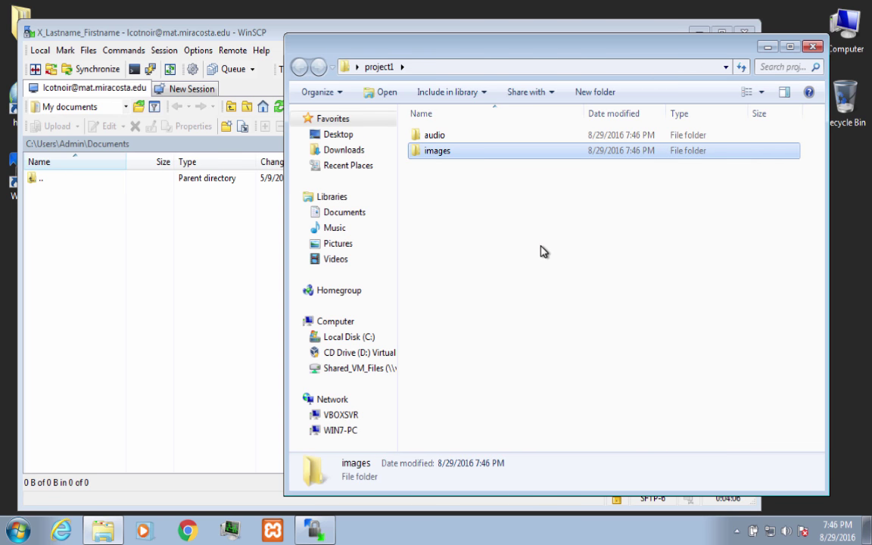
Step: Add the remaining subfolders video and working to project1
{"action": "right_click", "coordinate": [540, 251]}
{"action": "mouse_move", "coordinate": [587, 429]}
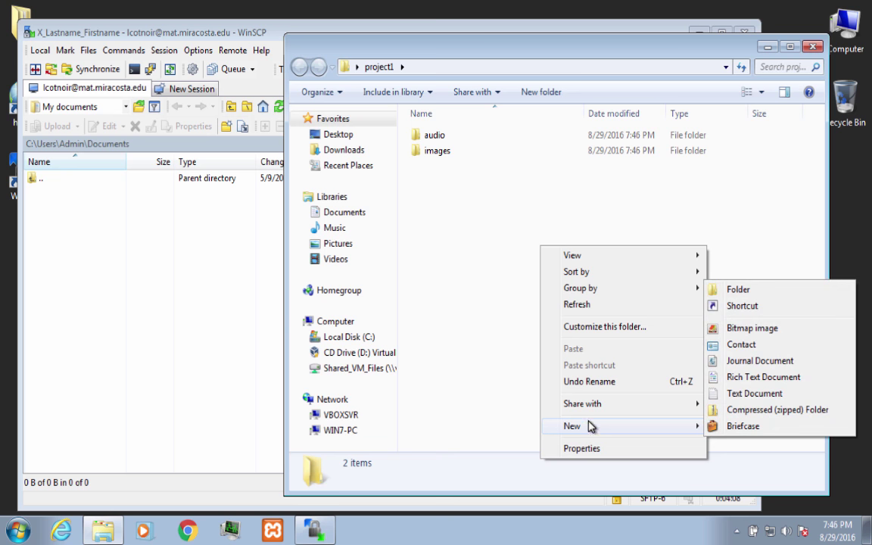
{"action": "left_click", "coordinate": [750, 291]}
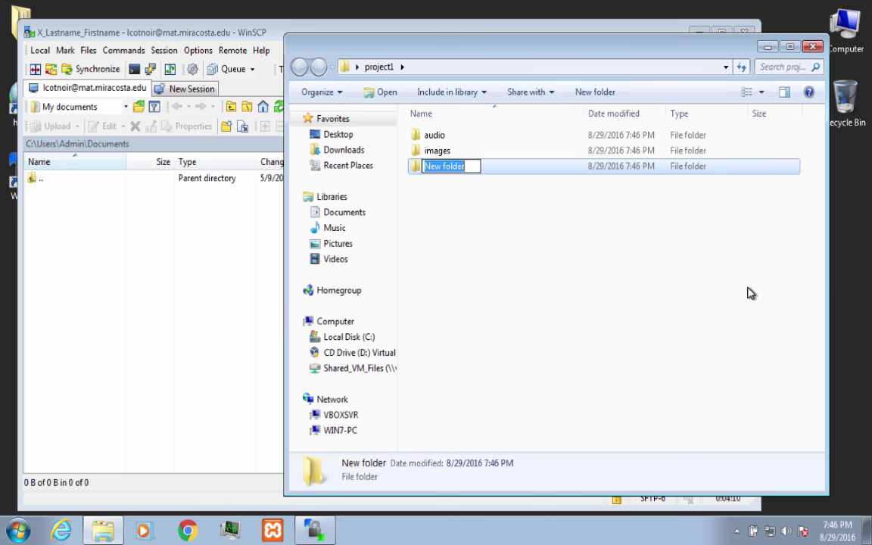
{"action": "type", "text": "vid"}
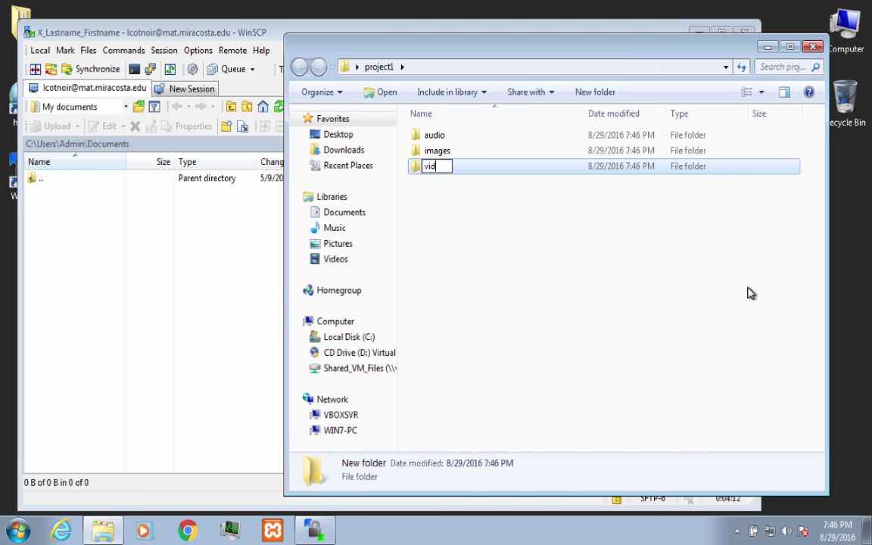
{"action": "type", "text": "eo"}
{"action": "key", "text": "Return"}
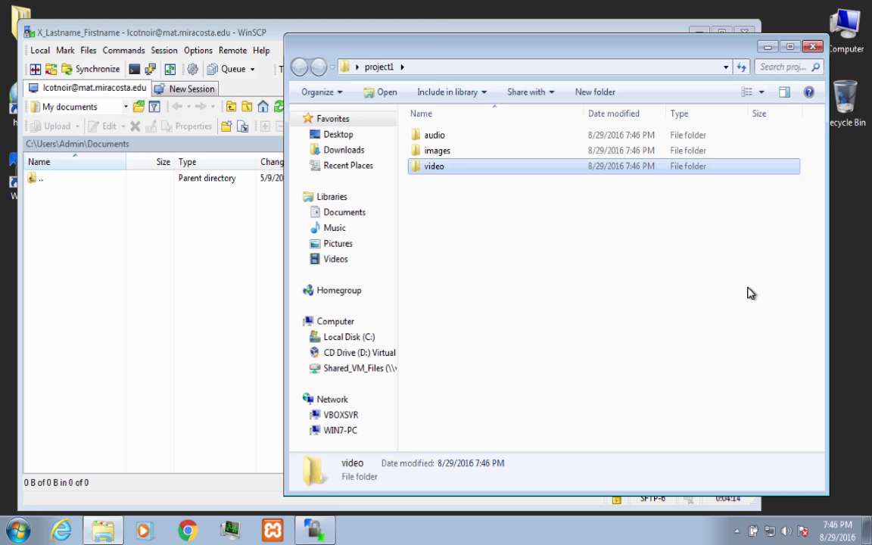
{"action": "right_click", "coordinate": [531, 259]}
{"action": "mouse_move", "coordinate": [568, 434]}
{"action": "left_click", "coordinate": [744, 298]}
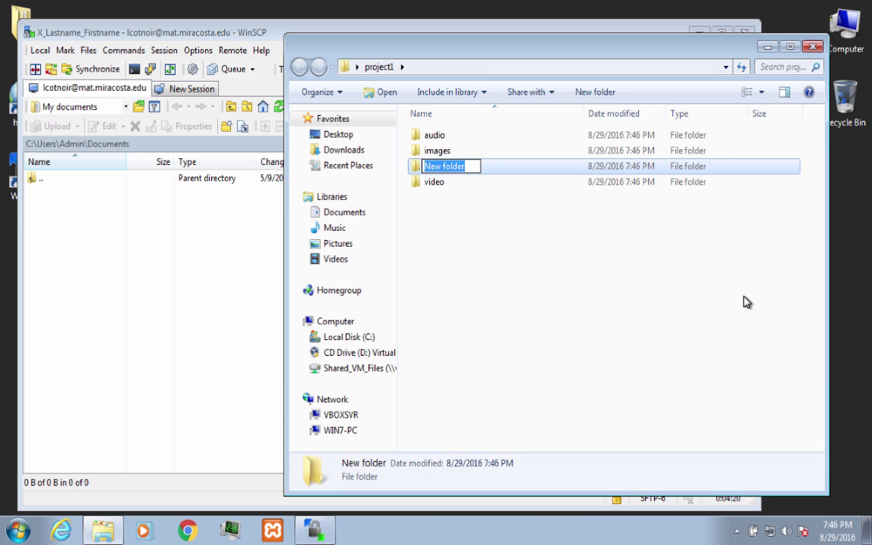
{"action": "type", "text": "working"}
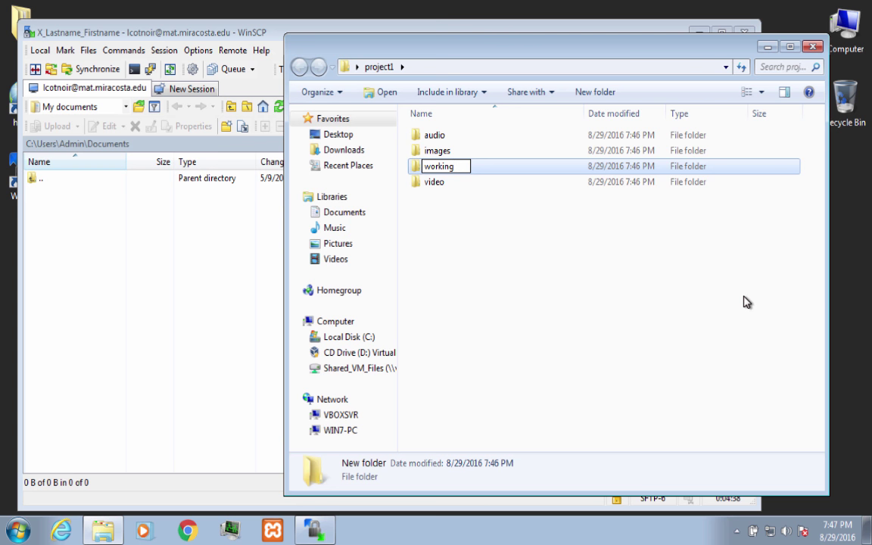
{"action": "key", "text": "Return"}
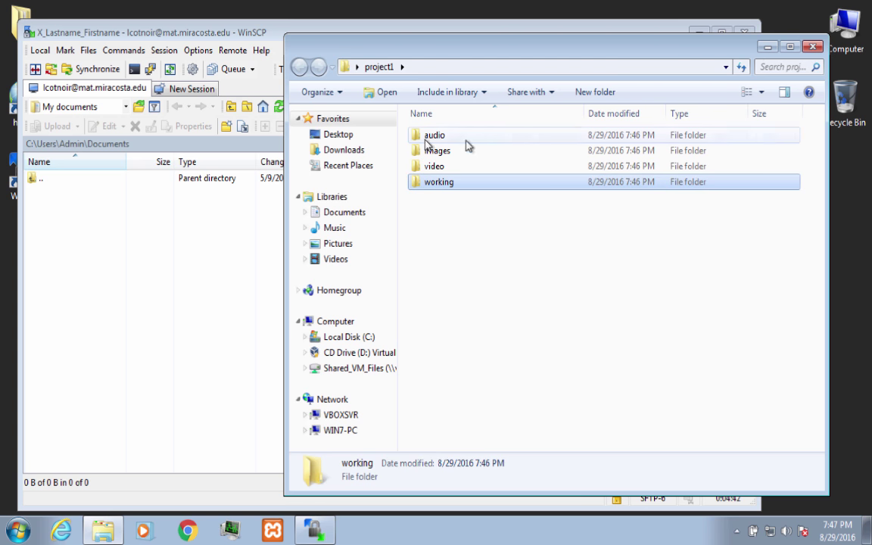
Step: Close Explorer and drag the desktop project1 folder into the remote X_Lastname_Firstname folder, confirming the upload
{"action": "left_click", "coordinate": [813, 46]}
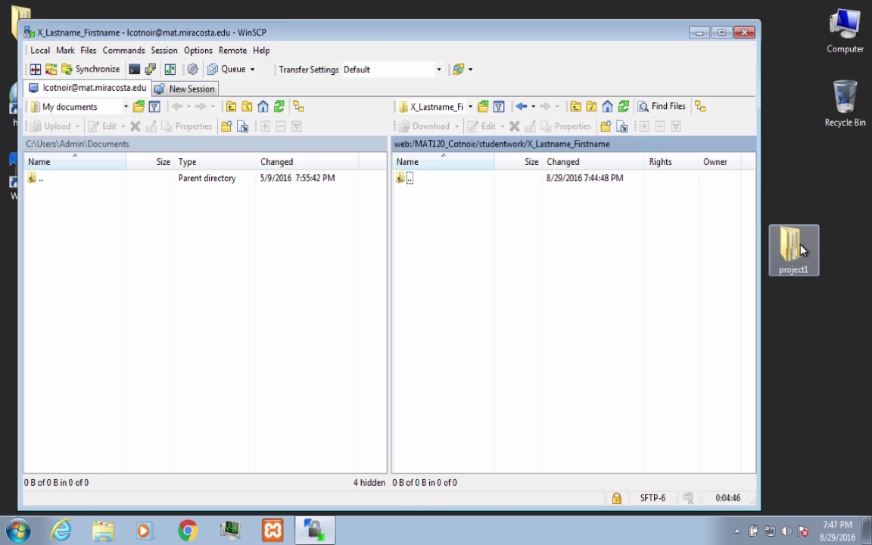
{"action": "left_click_drag", "start_coordinate": [802, 251], "coordinate": [585, 274]}
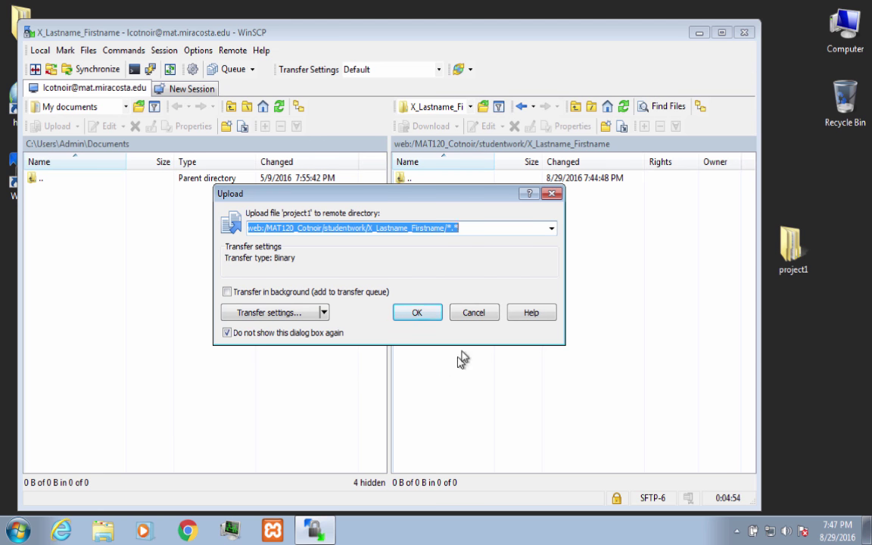
{"action": "left_click", "coordinate": [417, 312]}
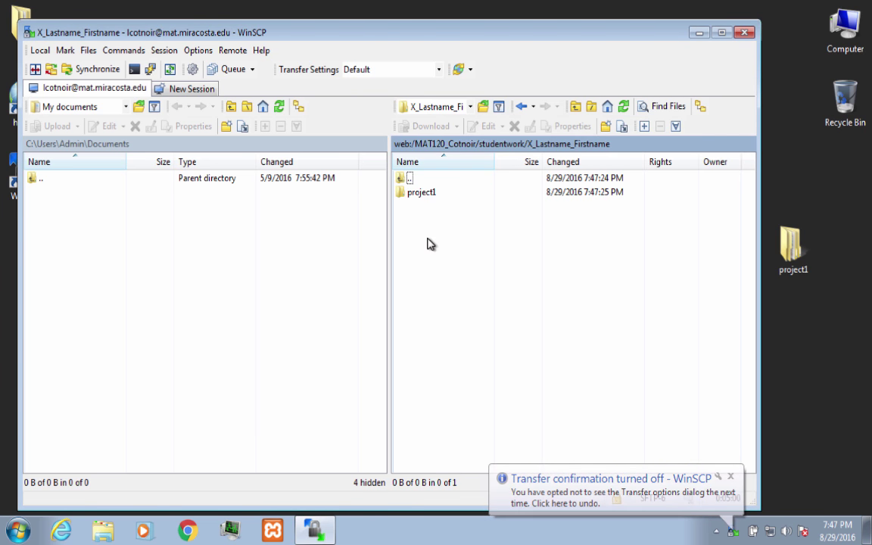
Step: Check the uploaded project1 folder's contents on the server, return to its parent, and launch Chrome
{"action": "double_click", "coordinate": [410, 194]}
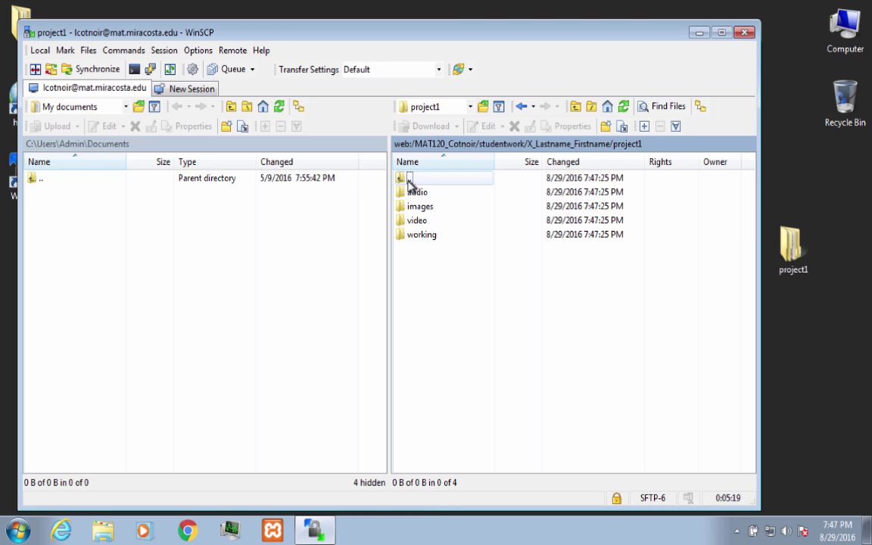
{"action": "double_click", "coordinate": [402, 182]}
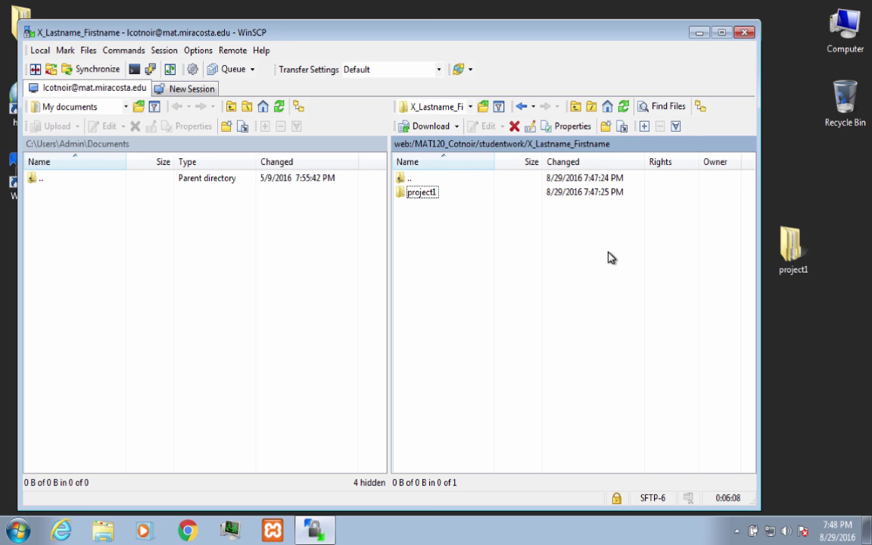
{"action": "left_click", "coordinate": [184, 529]}
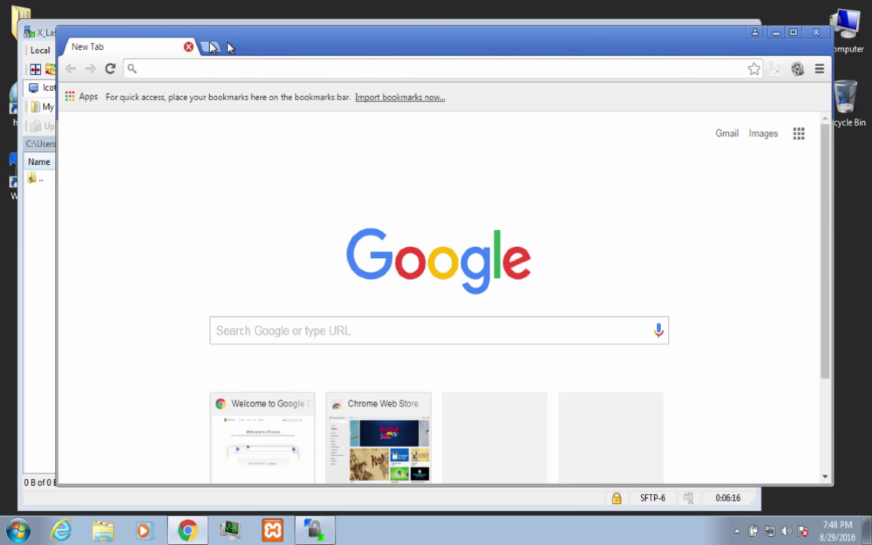
Step: Load the MAT120 course directory URL on mat.miracosta.edu in Chrome
{"action": "left_click_drag", "start_coordinate": [274, 39], "coordinate": [235, 33]}
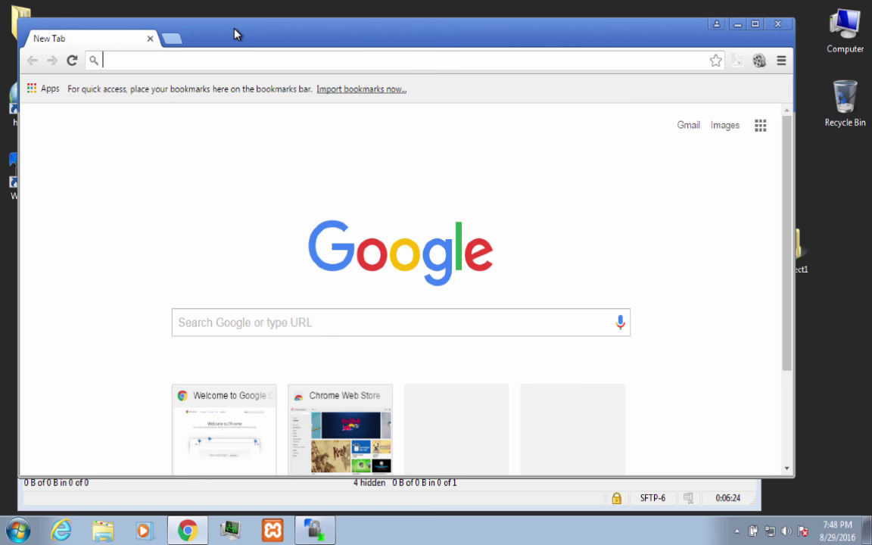
{"action": "type", "text": "mat"}
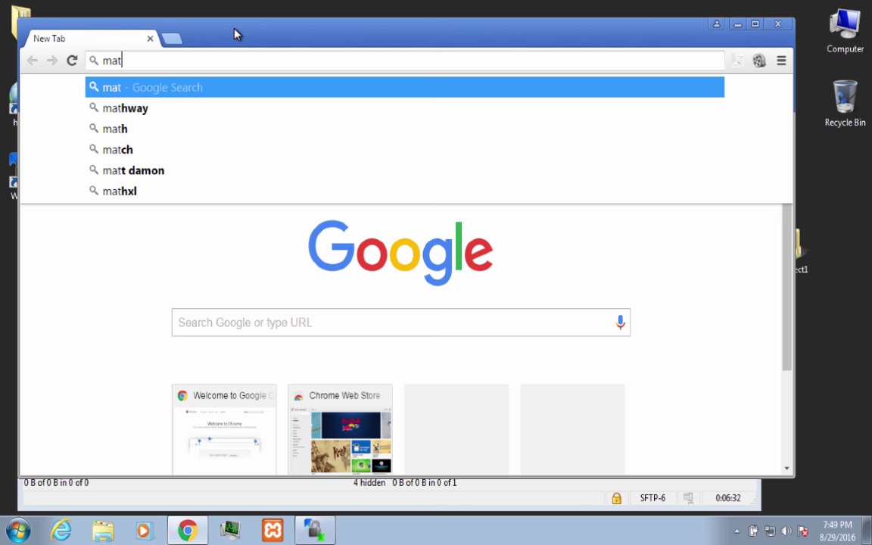
{"action": "type", "text": "."}
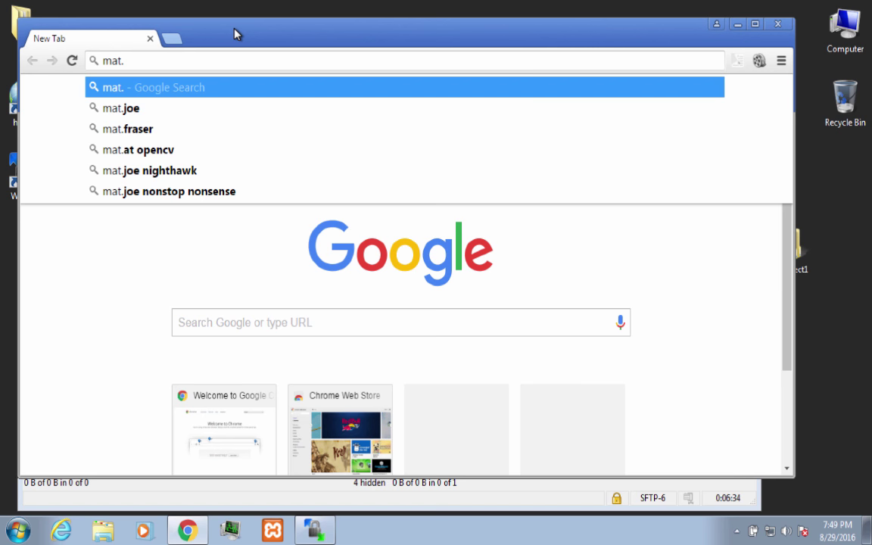
{"action": "type", "text": "miracosta.edu/"}
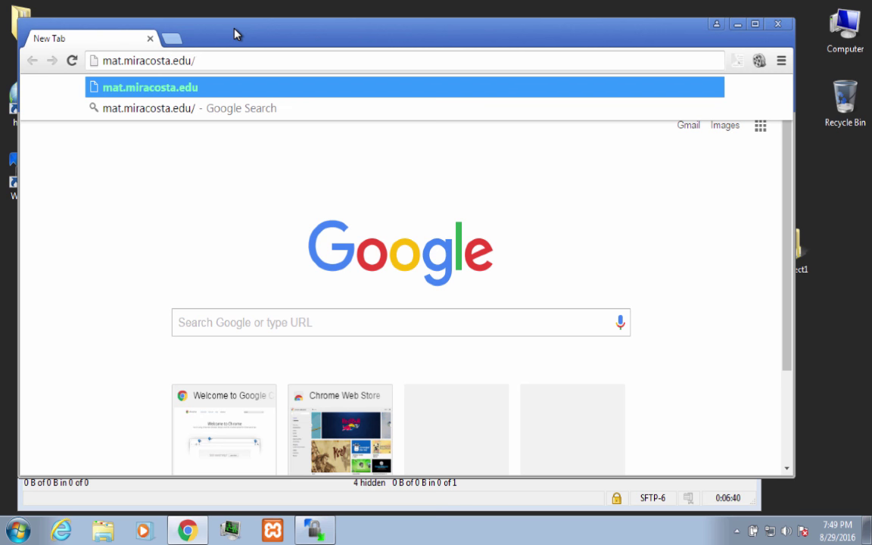
{"action": "type", "text": "mat120_"}
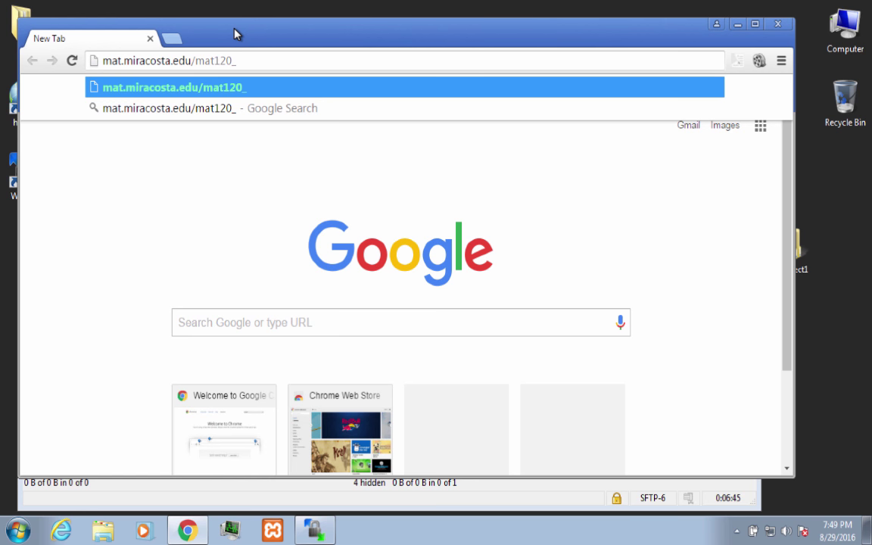
{"action": "type", "text": "cotnoir"}
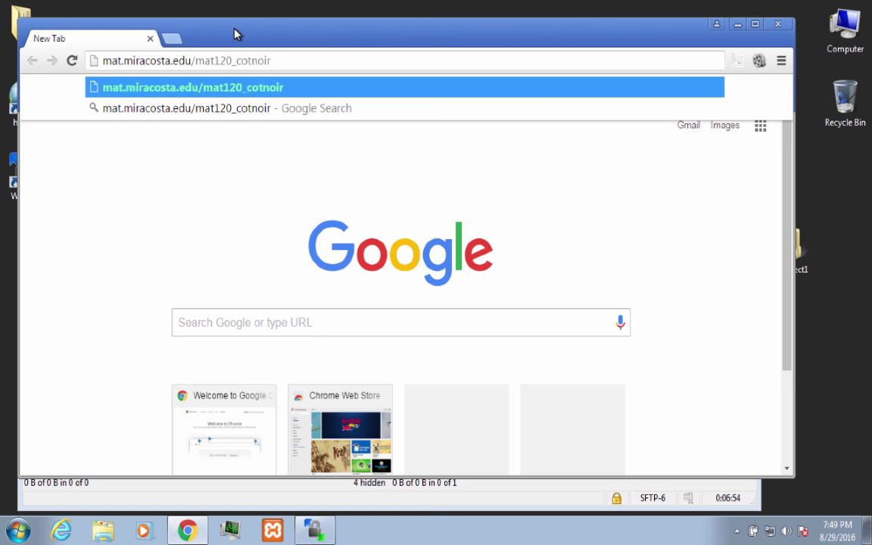
{"action": "key", "text": "Return"}
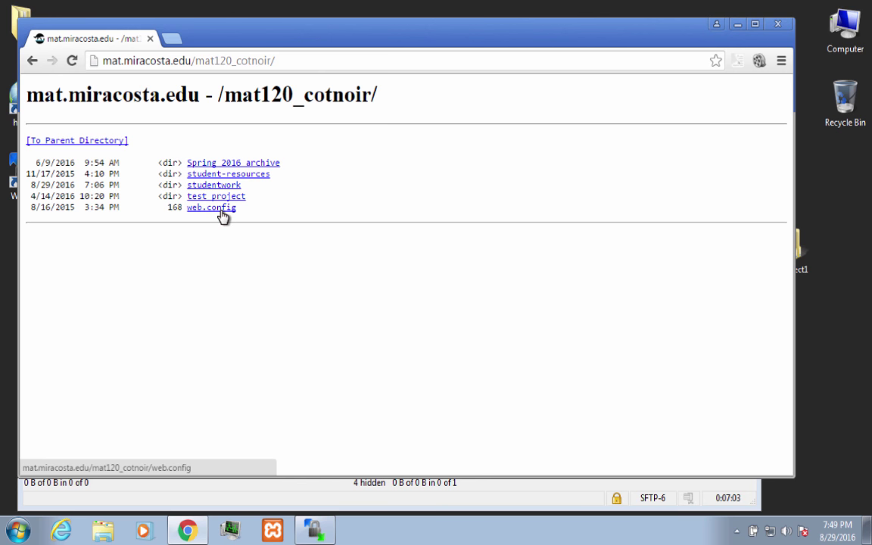
Step: Zoom in and browse through studentwork and X_Lastname_Firstname to the project1 listing
{"action": "key", "text": "ctrl+plus"}
{"action": "key", "text": "ctrl+plus"}
{"action": "key", "text": "ctrl+plus"}
{"action": "key", "text": "ctrl+plus"}
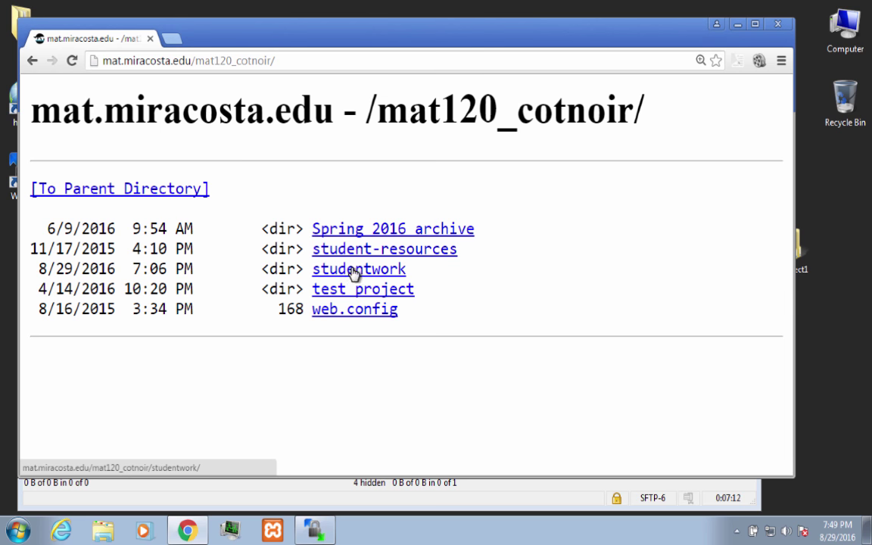
{"action": "left_click", "coordinate": [356, 272]}
{"action": "scroll", "coordinate": [356, 275], "scroll_direction": "down", "scroll_amount": 10}
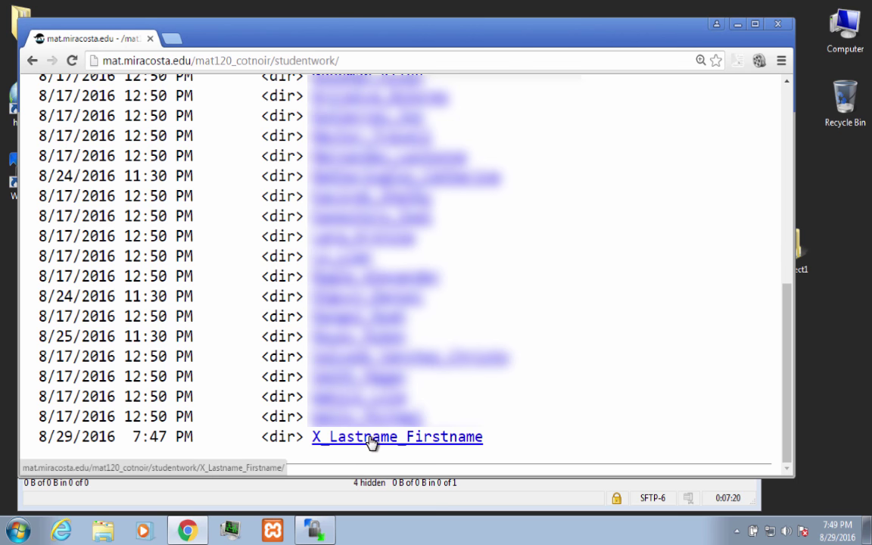
{"action": "left_click", "coordinate": [371, 438]}
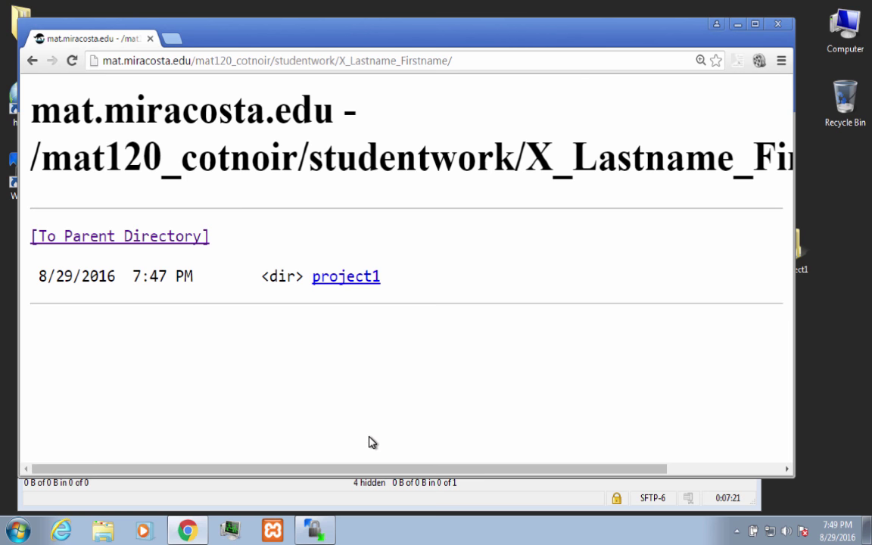
{"action": "left_click", "coordinate": [342, 278]}
Step: Open the audio, images and video subfolders in turn, returning to project1 after each
{"action": "left_click", "coordinate": [342, 278]}
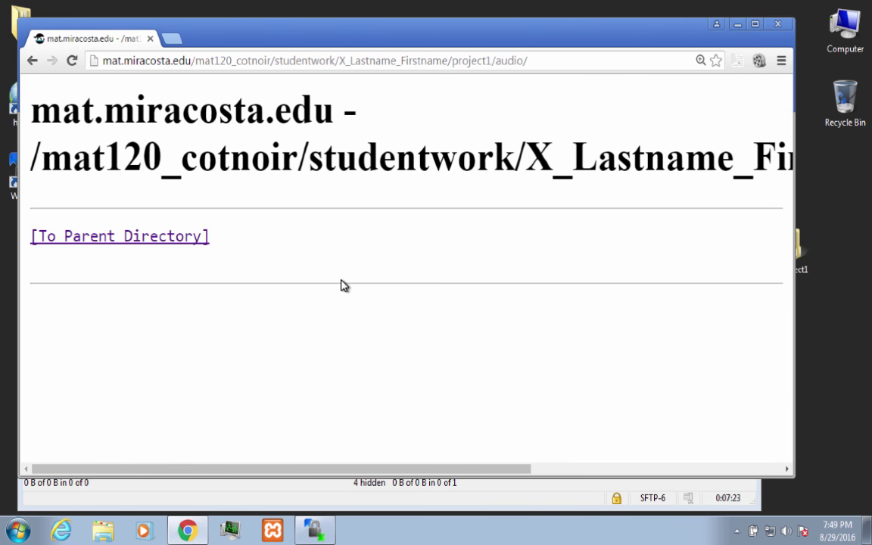
{"action": "left_click", "coordinate": [32, 61]}
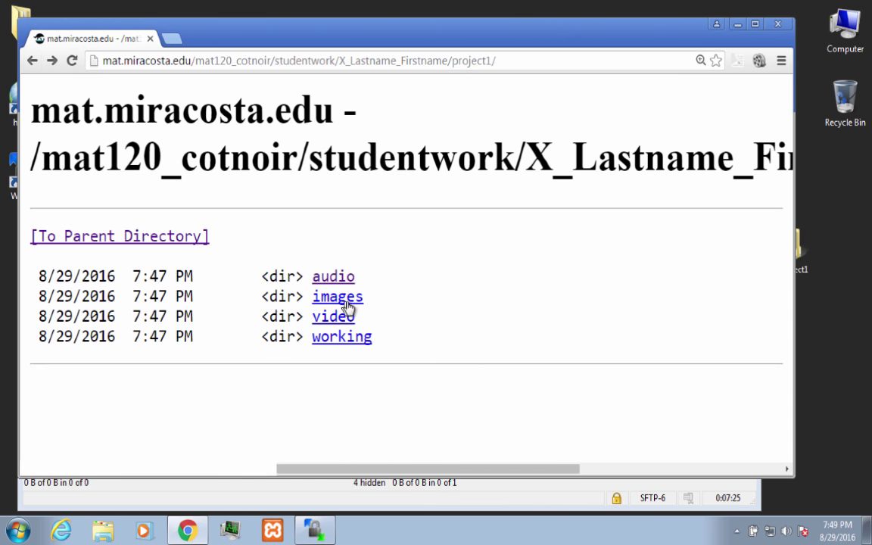
{"action": "left_click", "coordinate": [344, 299]}
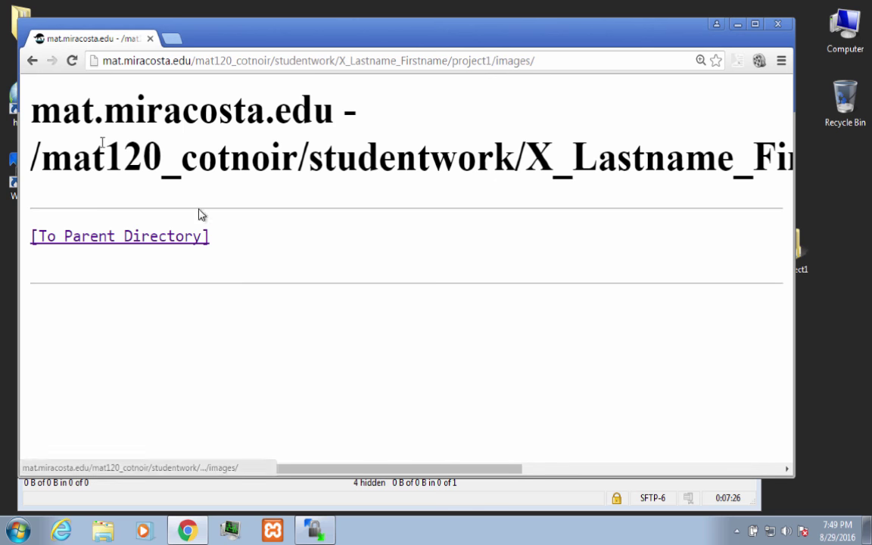
{"action": "left_click", "coordinate": [30, 62]}
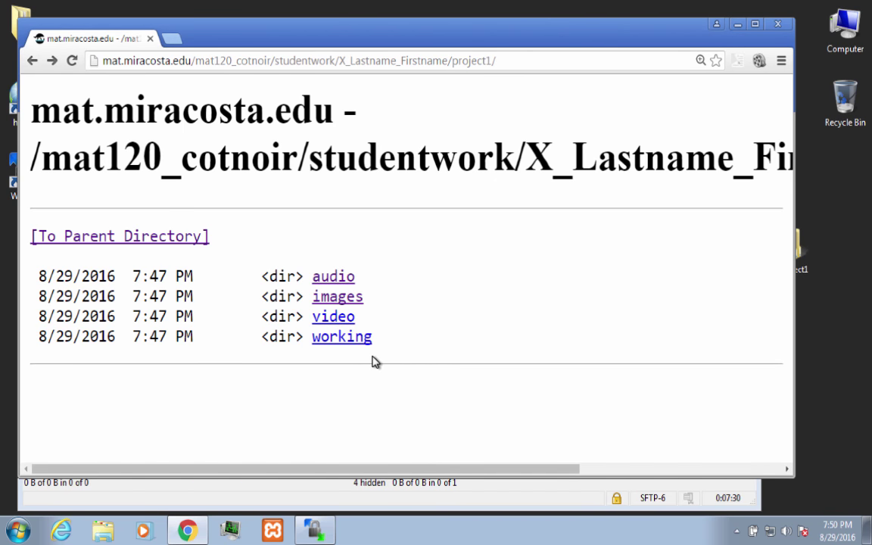
{"action": "left_click", "coordinate": [339, 319]}
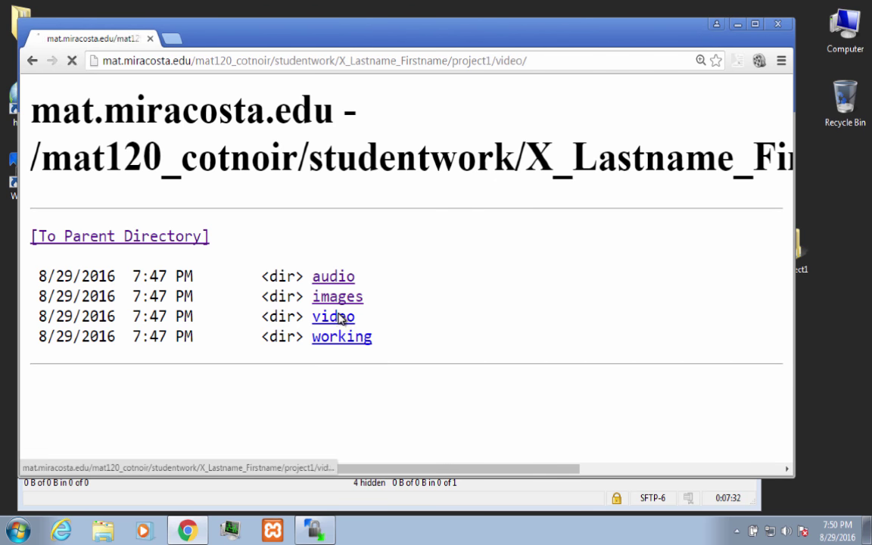
{"action": "left_click", "coordinate": [32, 60]}
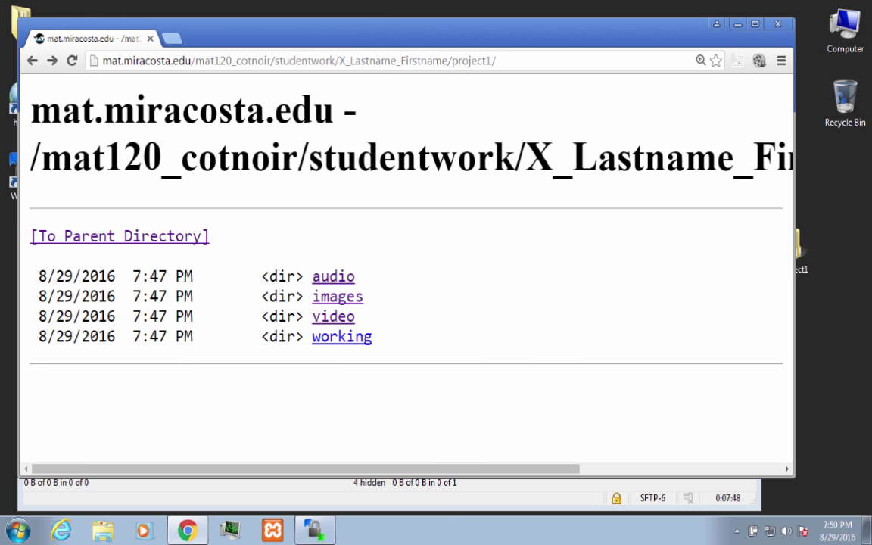
Step: Minimize Chrome, switch WinSCP's local panel to Desktop selecting project1, then close WinSCP, ending the session
{"action": "left_click", "coordinate": [738, 24]}
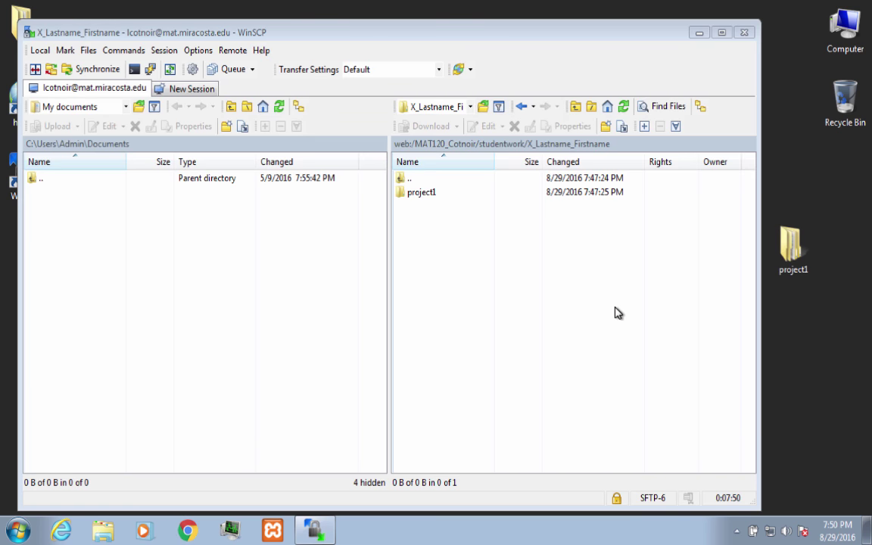
{"action": "left_click", "coordinate": [628, 73]}
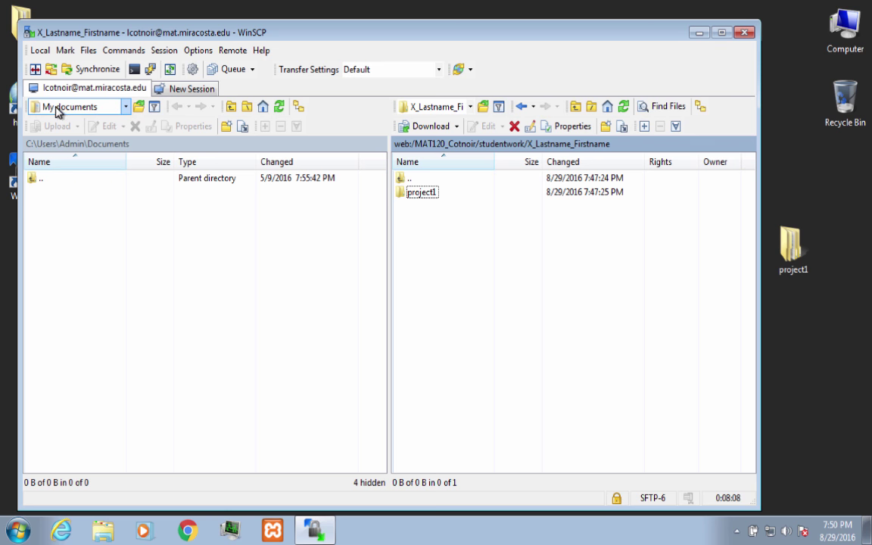
{"action": "left_click", "coordinate": [126, 108]}
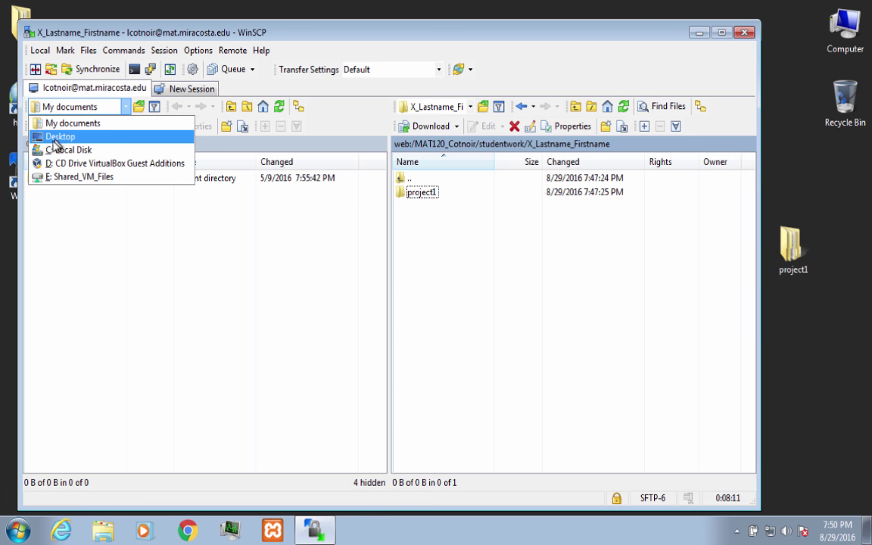
{"action": "left_click", "coordinate": [60, 136]}
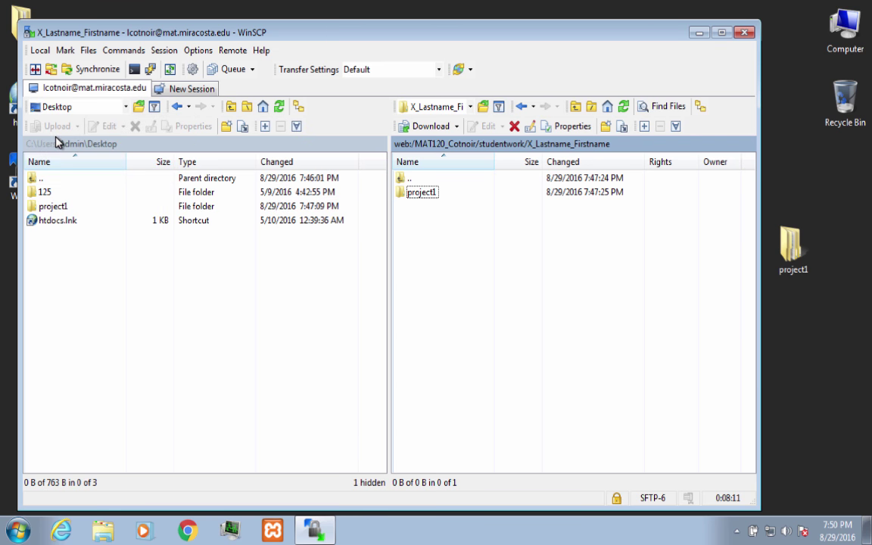
{"action": "left_click", "coordinate": [40, 206]}
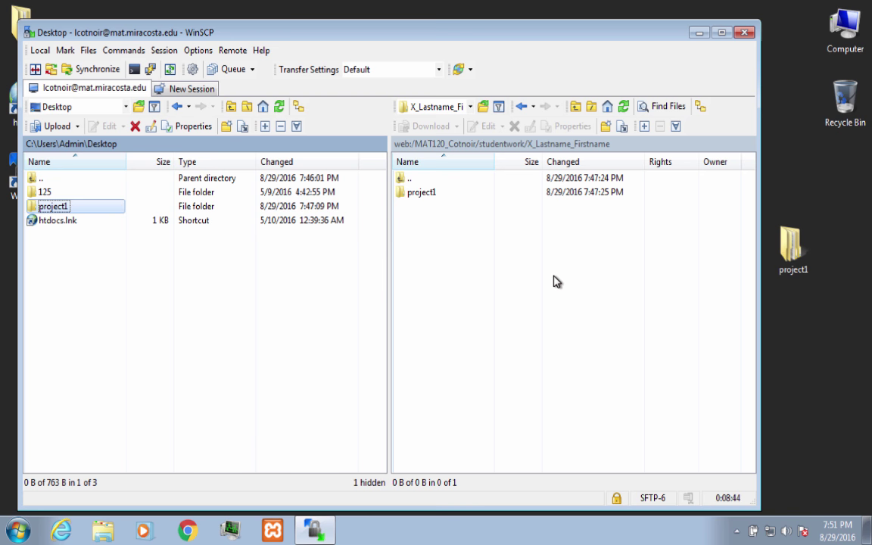
{"action": "left_click", "coordinate": [745, 33]}
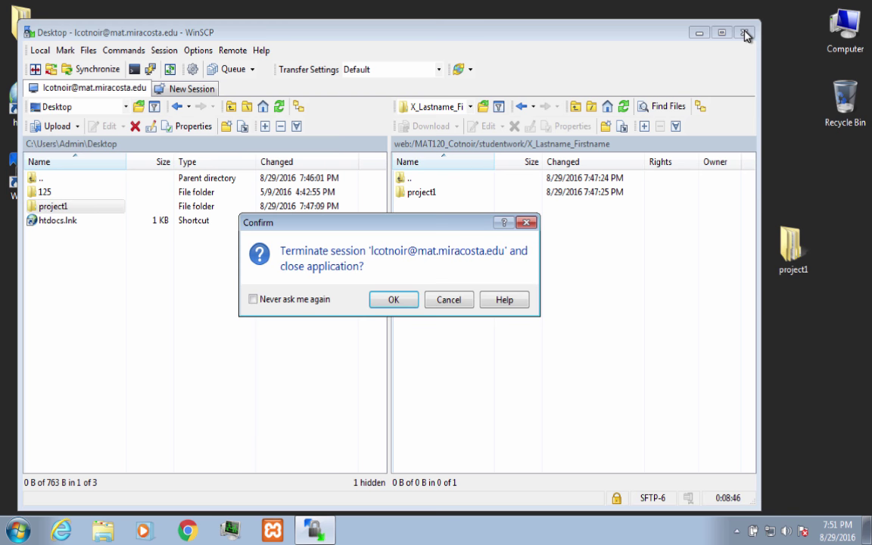
{"action": "left_click", "coordinate": [391, 302]}
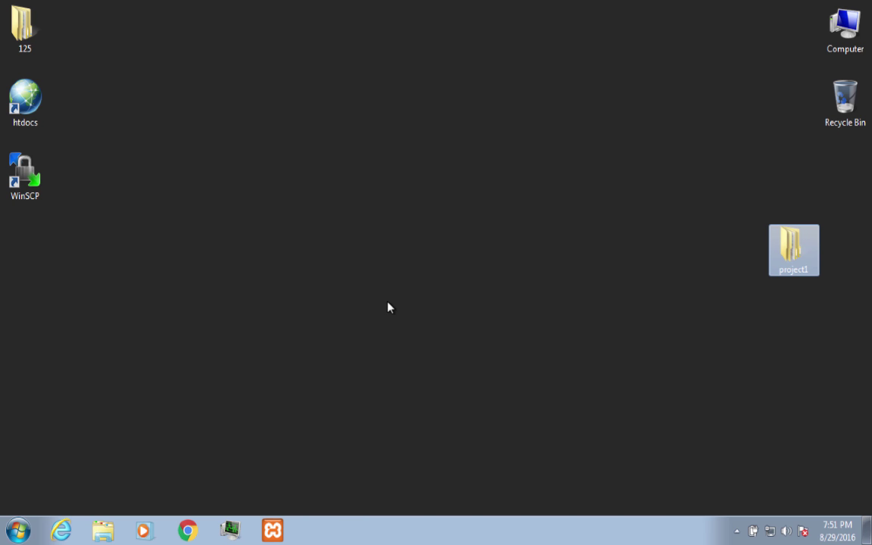